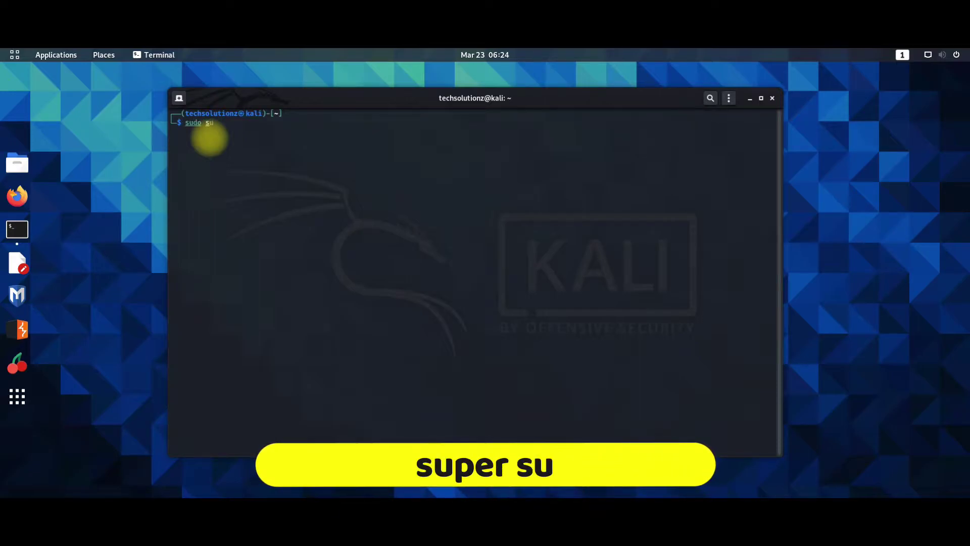
Step: Switch to a root shell with sudo and confirm snap --version reports snap and snapd 2.49-1
{"action": "key", "text": "Return"}
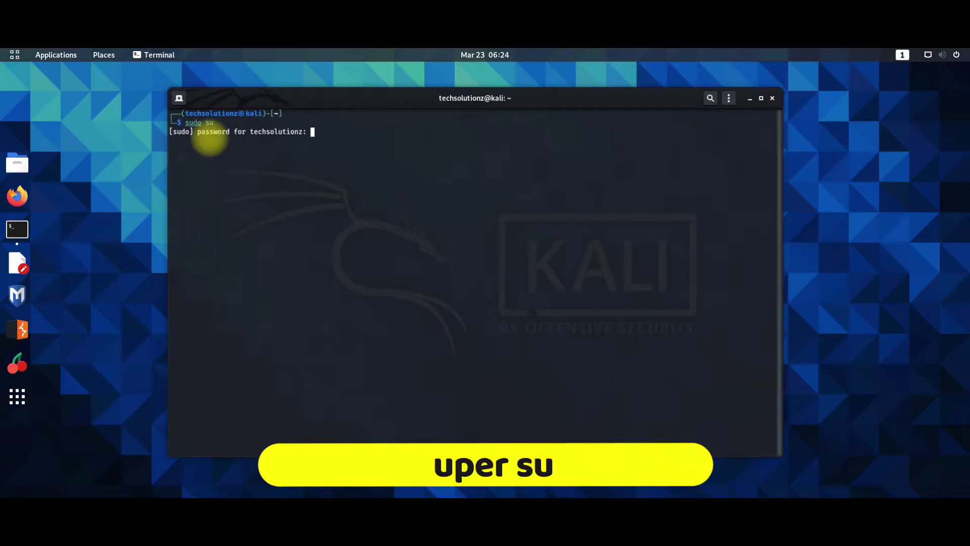
{"action": "key", "text": "Return"}
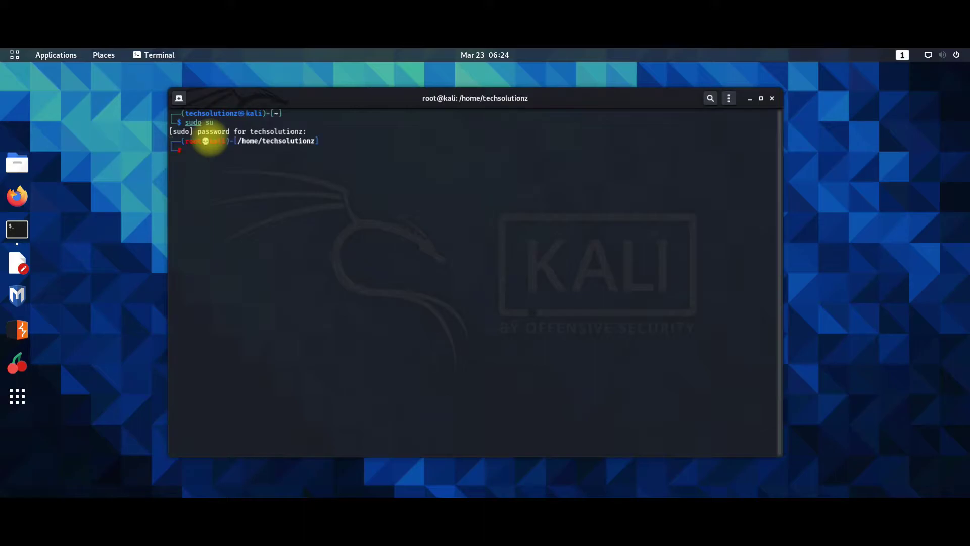
{"action": "type", "text": "snap --ve"}
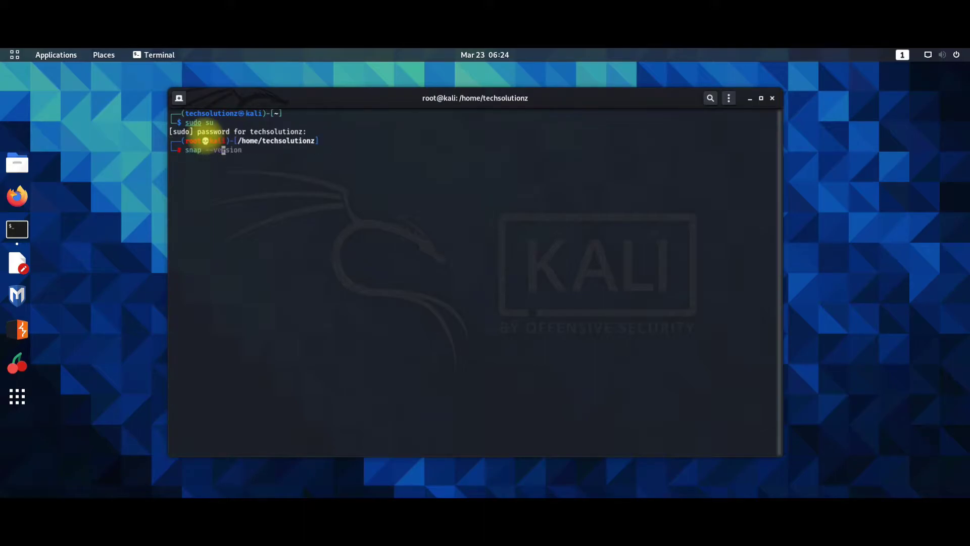
{"action": "type", "text": "on"}
{"action": "key", "text": "Return"}
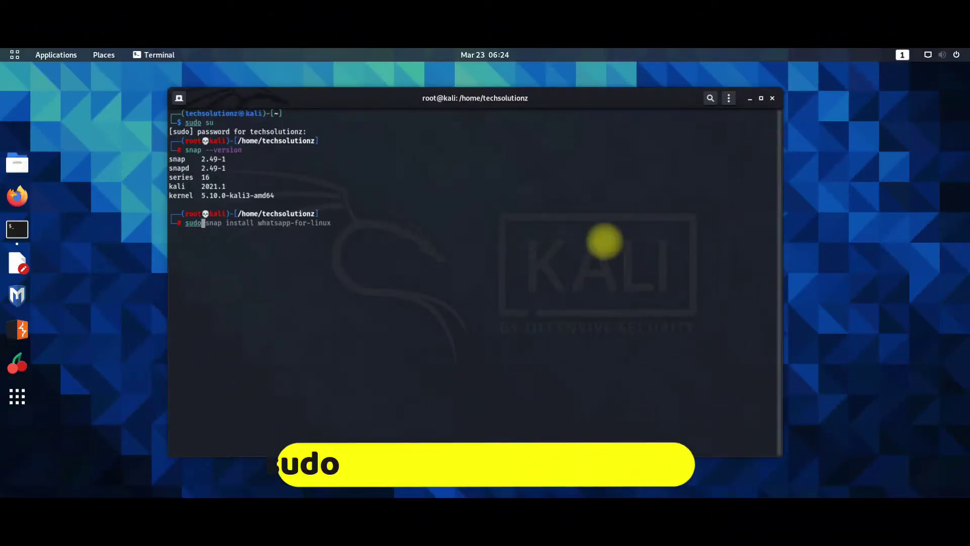
{"action": "type", "text": "snap"}
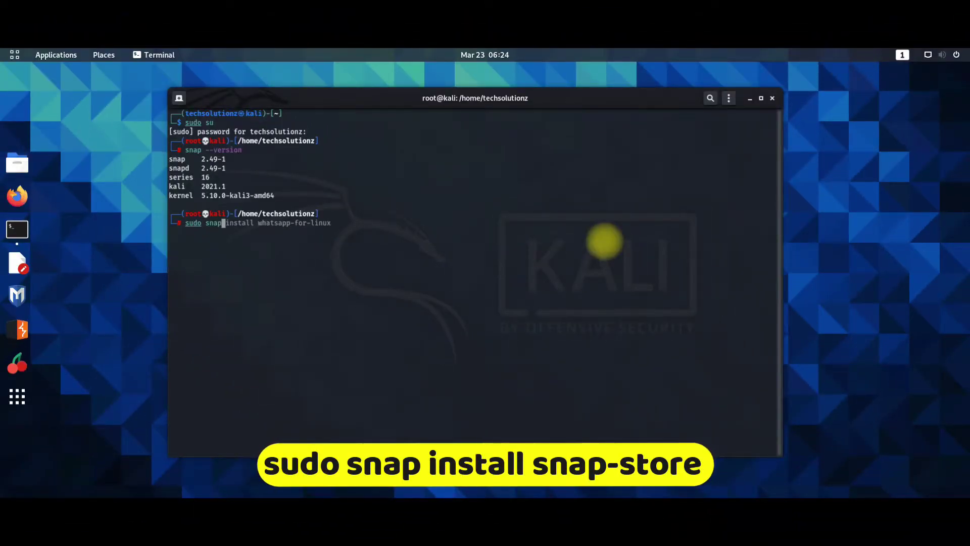
{"action": "type", "text": " install "}
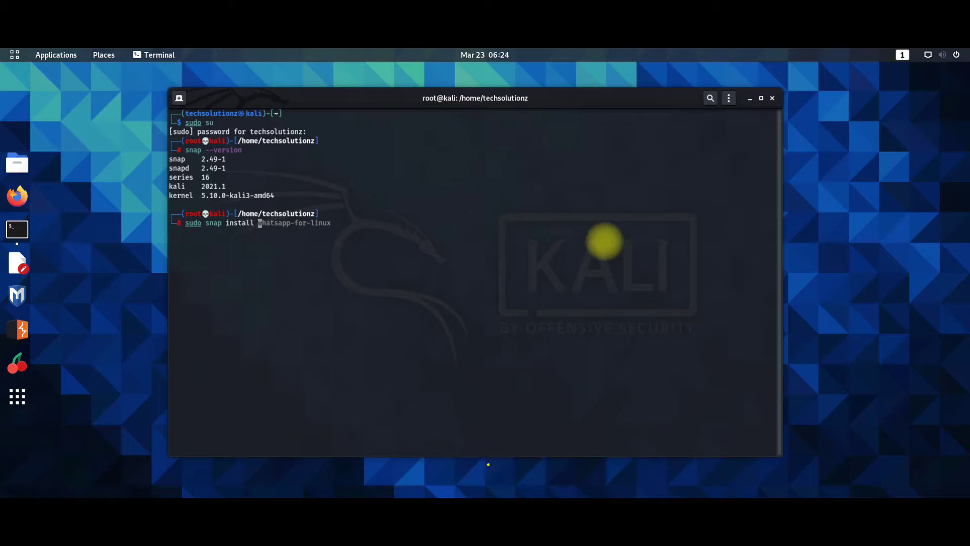
{"action": "type", "text": "snap"}
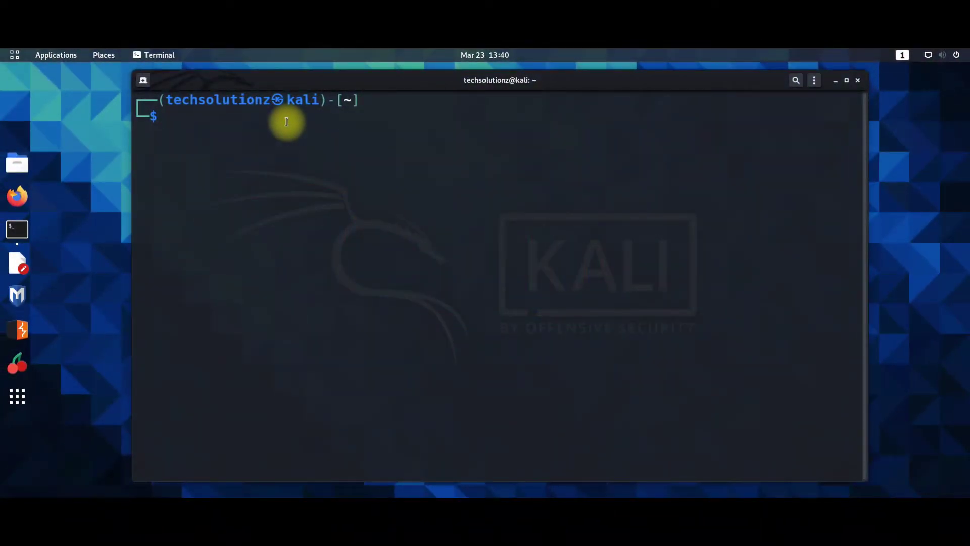
{"action": "type", "text": "snap "}
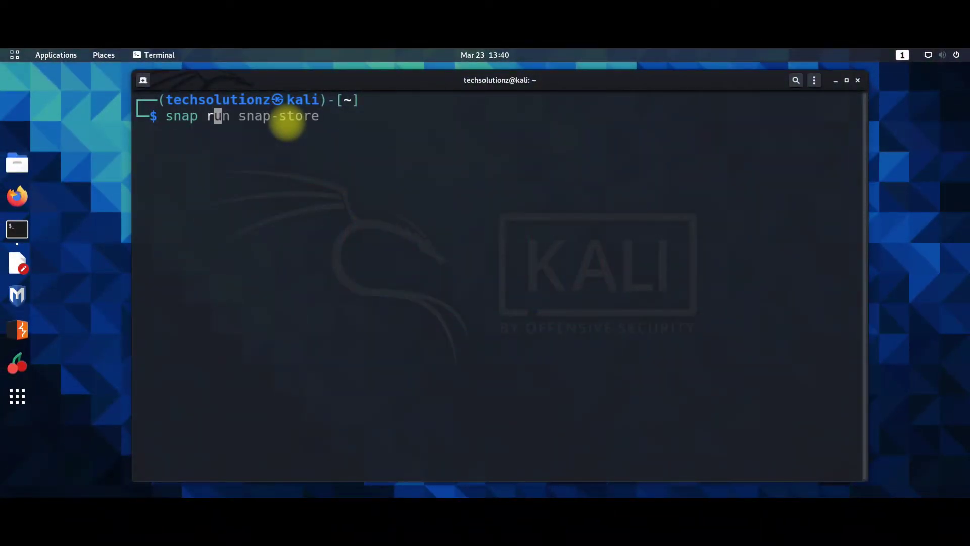
{"action": "type", "text": "run snap"}
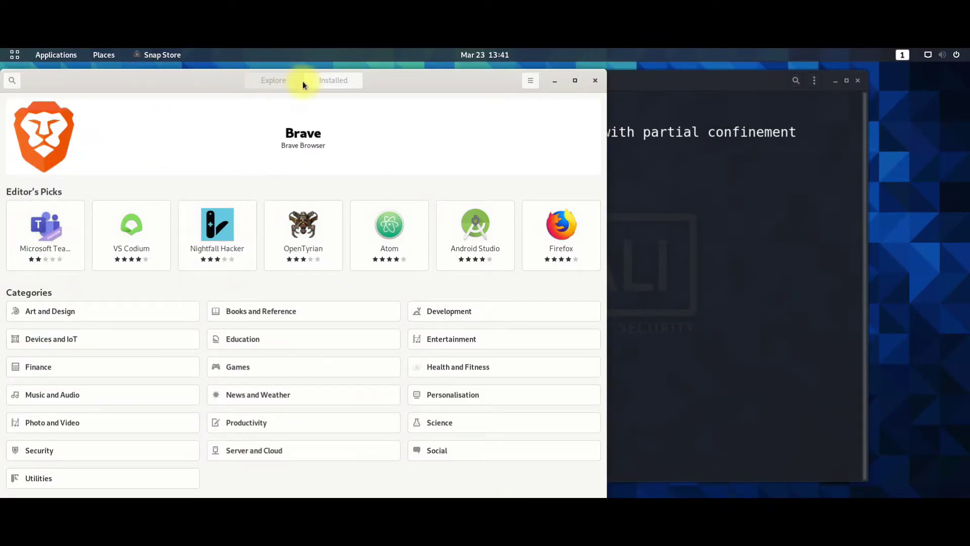
Step: Review Snap Store's Installed snaps (Brave, Spotify, VLC, WhatsApp), then close the store window
{"action": "left_click_drag", "start_coordinate": [410, 84], "coordinate": [666, 85]}
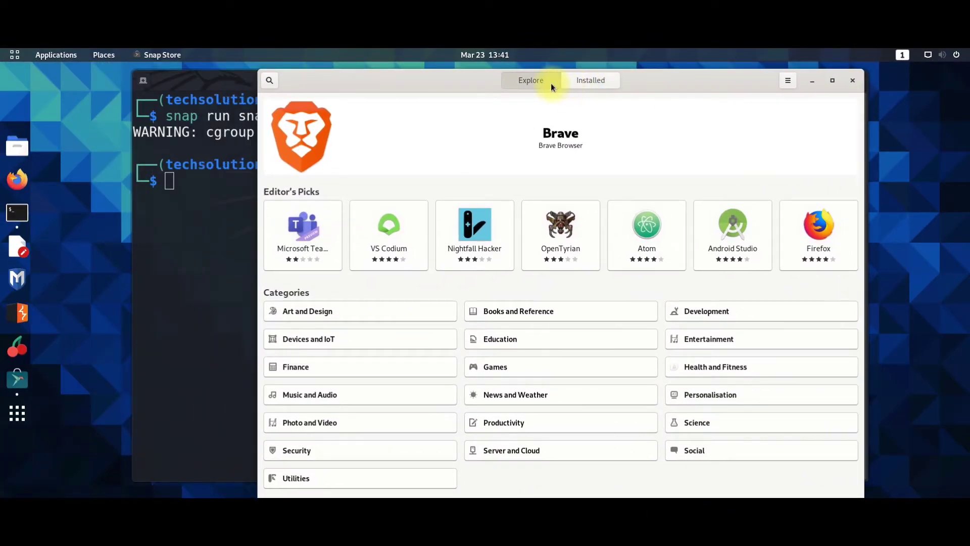
{"action": "left_click", "coordinate": [585, 79]}
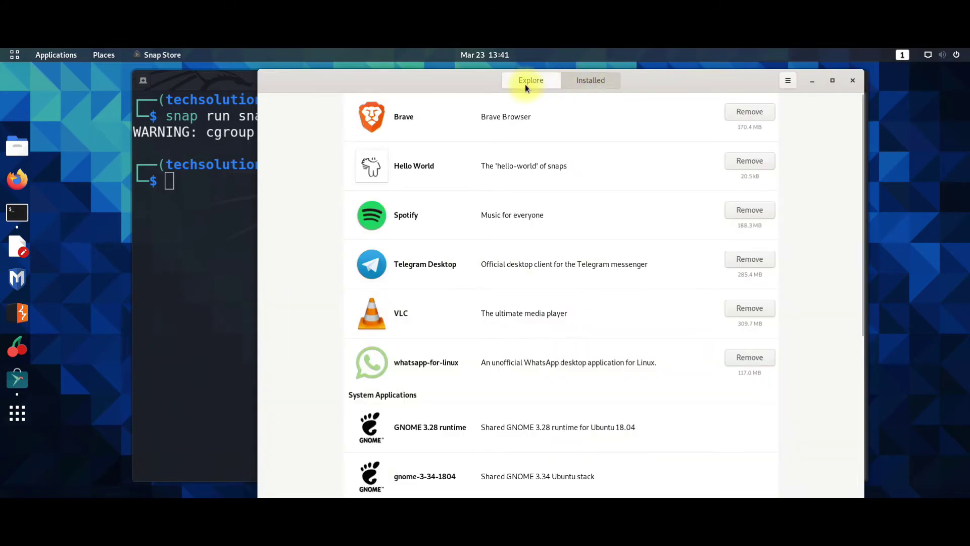
{"action": "left_click", "coordinate": [511, 79]}
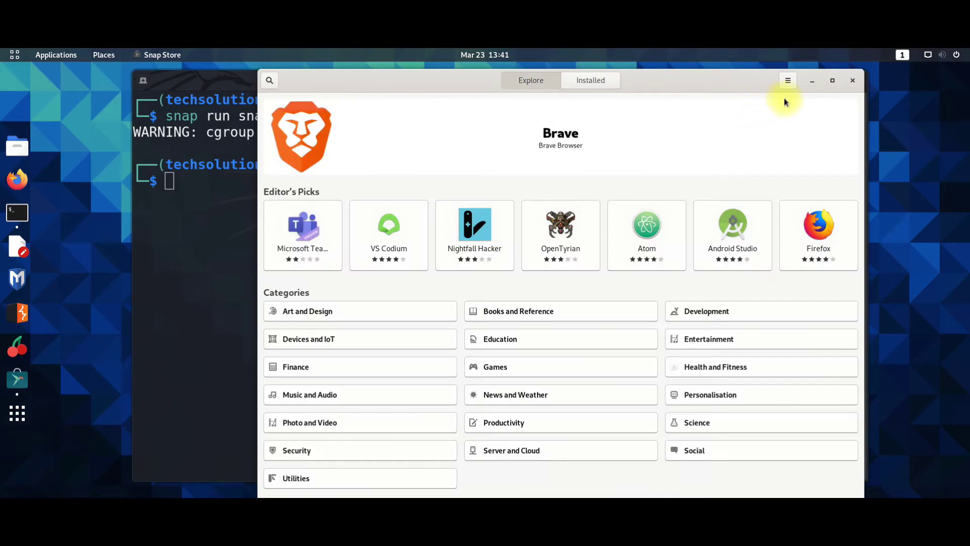
{"action": "left_click", "coordinate": [851, 81]}
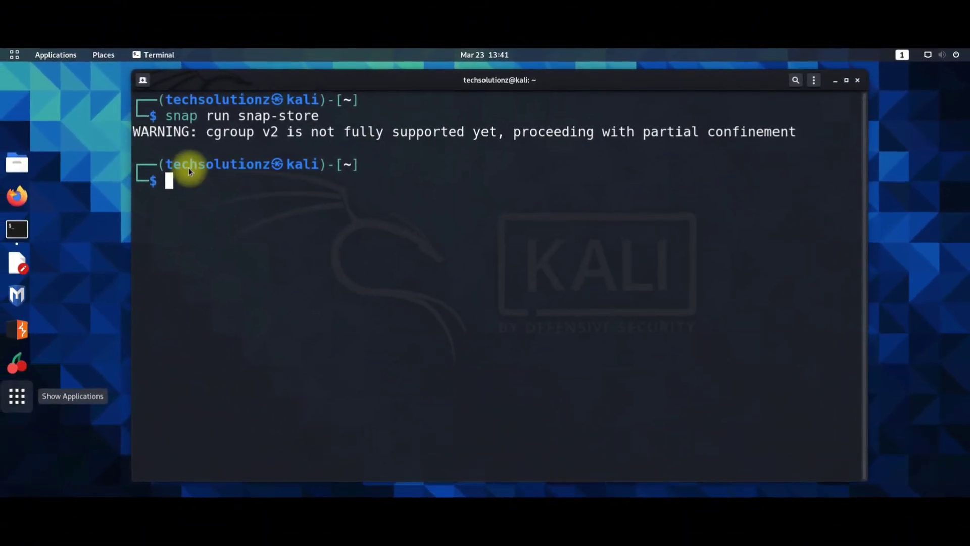
{"action": "key", "text": "super"}
{"action": "type", "text": "w"}
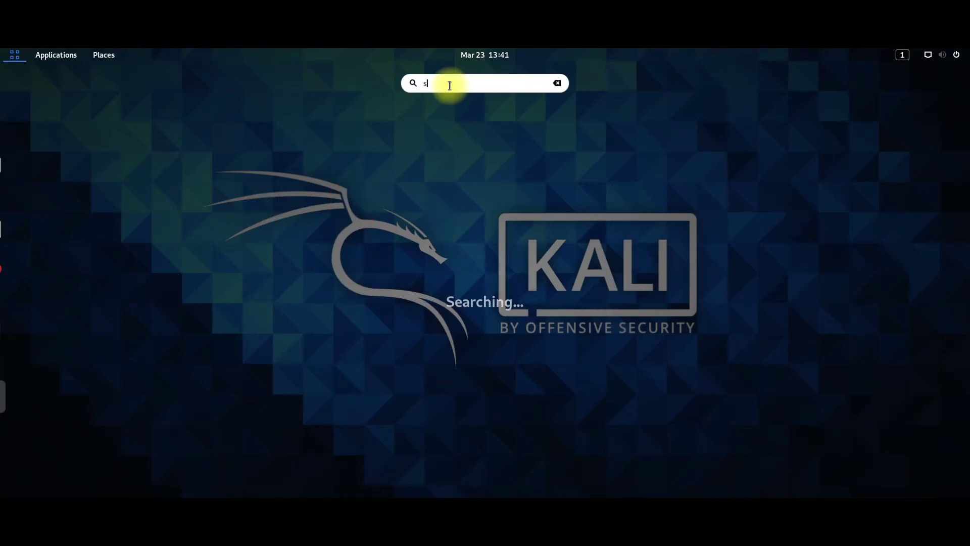
{"action": "type", "text": "nap"}
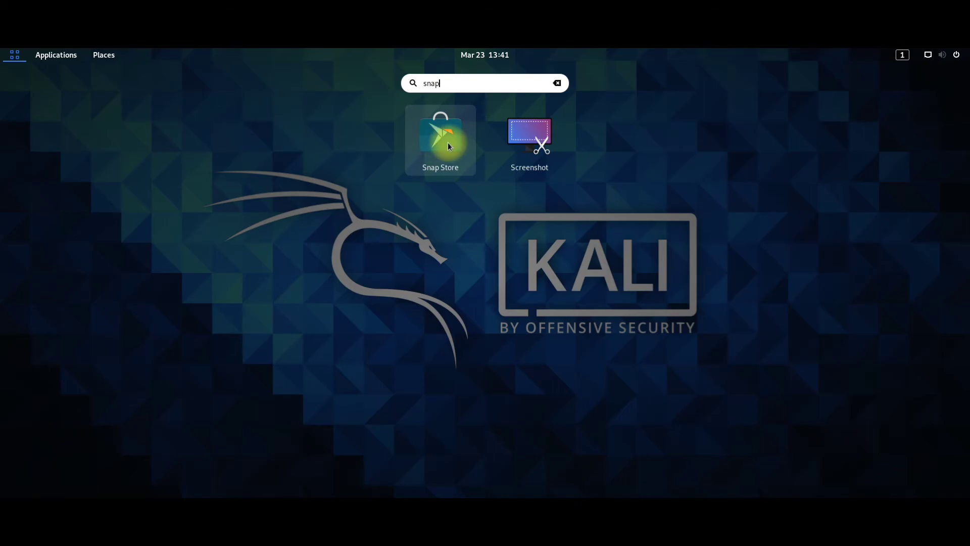
{"action": "left_click", "coordinate": [559, 84]}
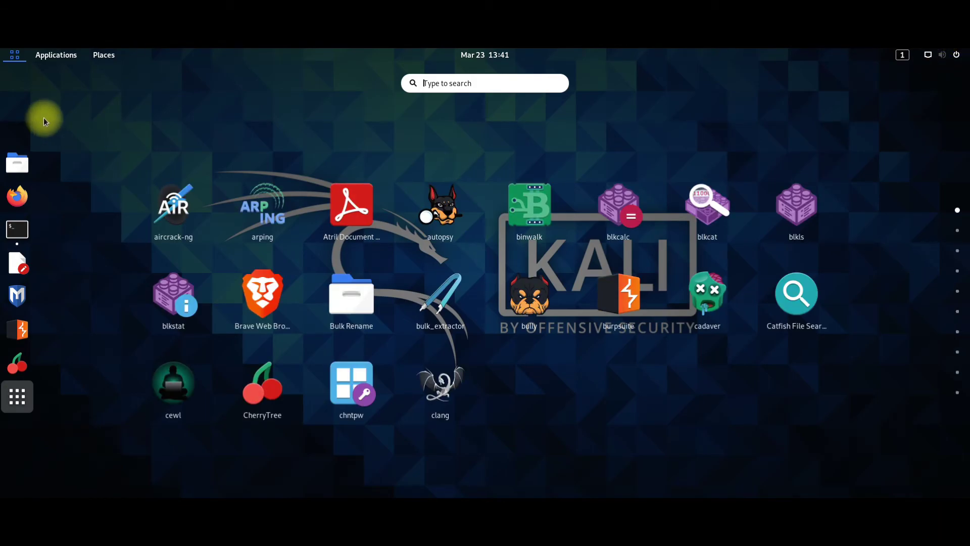
{"action": "left_click", "coordinate": [18, 230]}
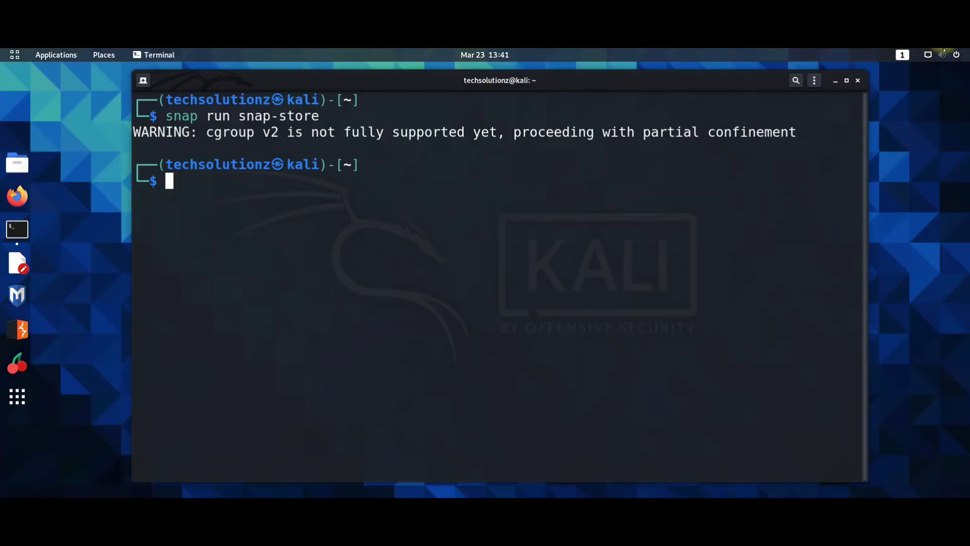